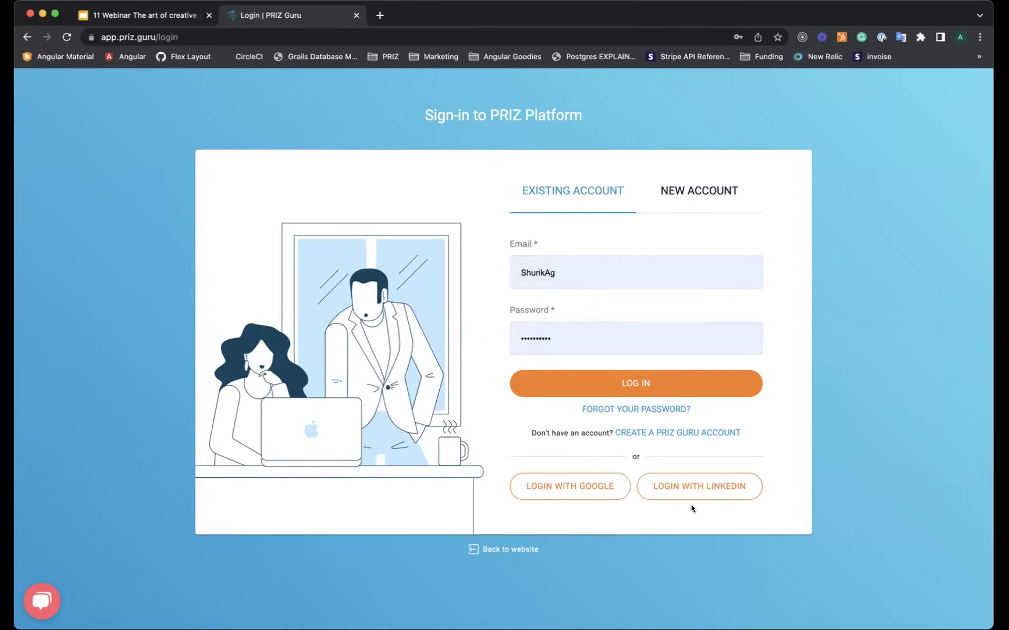
# Log in with the Google account and open the projects manager from the dashboard to browse the project list
pyautogui.click(559, 488)
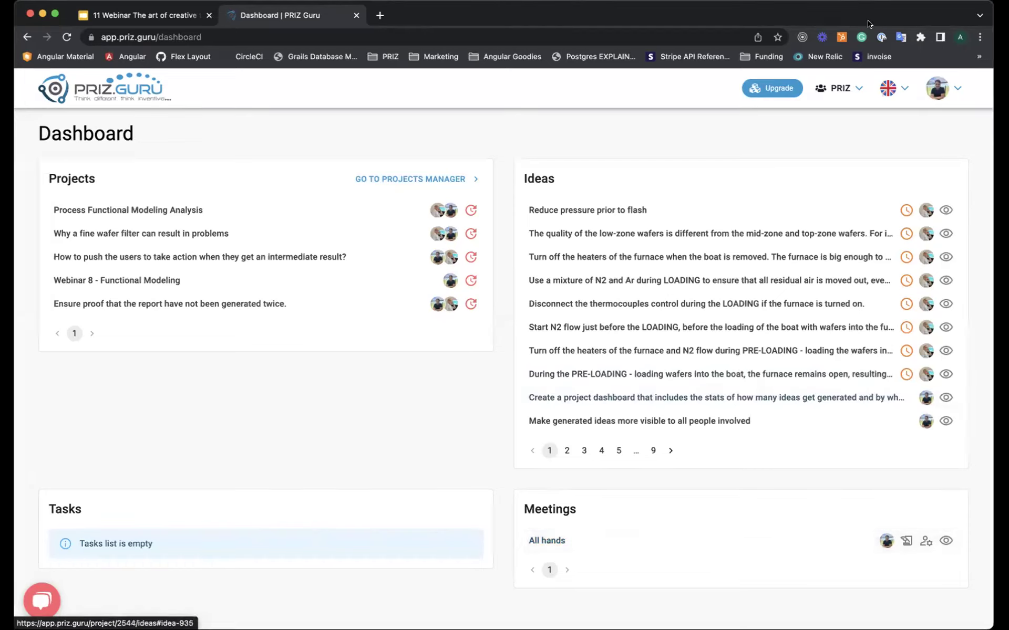
pyautogui.click(409, 179)
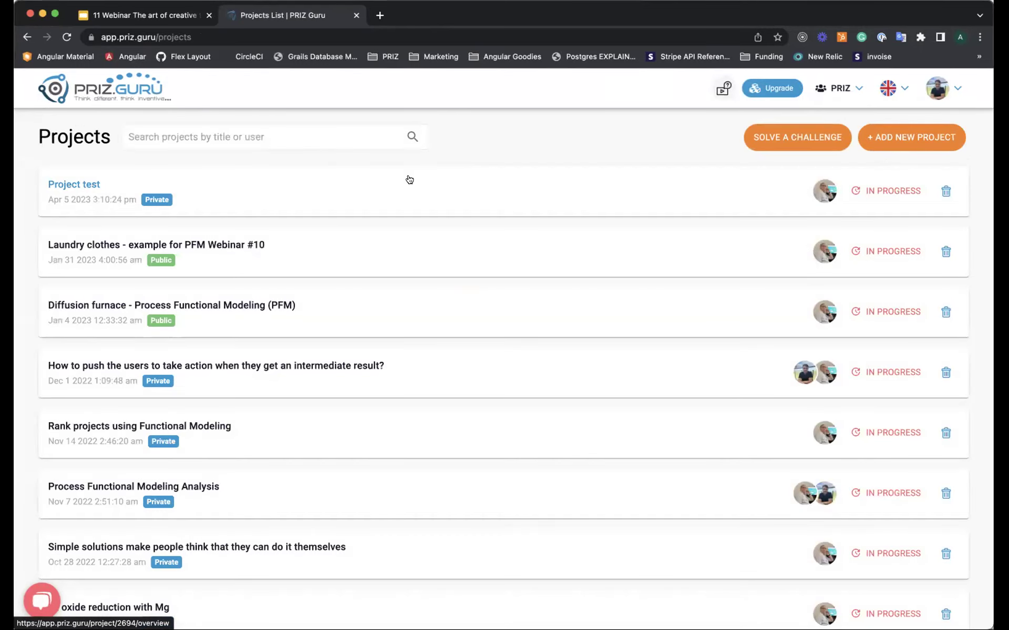
pyautogui.scroll(-15, 412, 187)
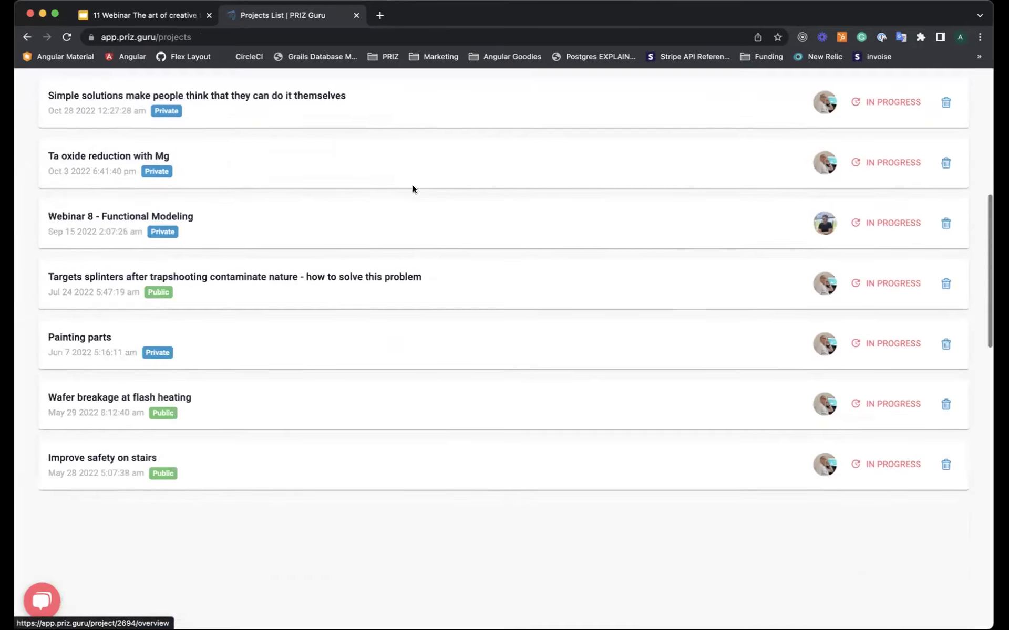
pyautogui.scroll(-8, 413, 189)
pyautogui.scroll(20, 411, 189)
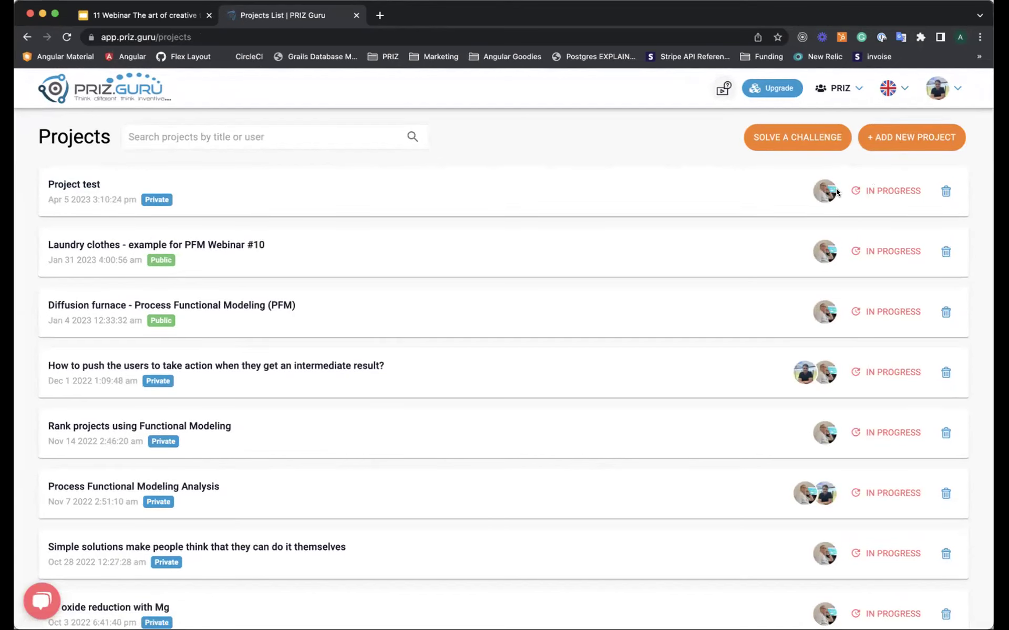
pyautogui.scroll(-20, 836, 192)
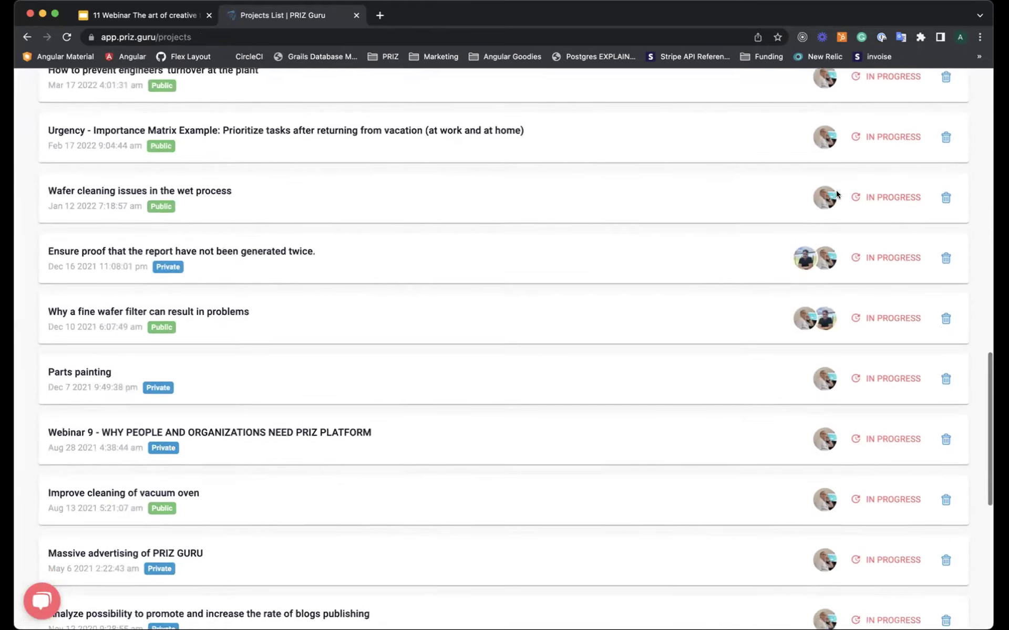
pyautogui.scroll(20, 877, 331)
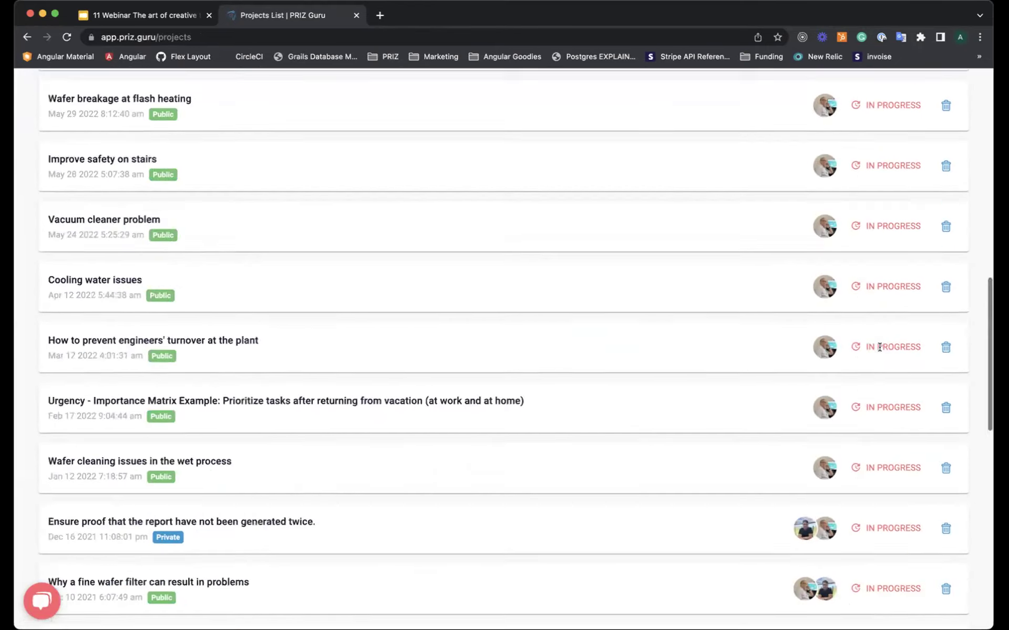
# Add a project titled "New Project for a future", skipping the project wizard, and save it for later
pyautogui.click(898, 138)
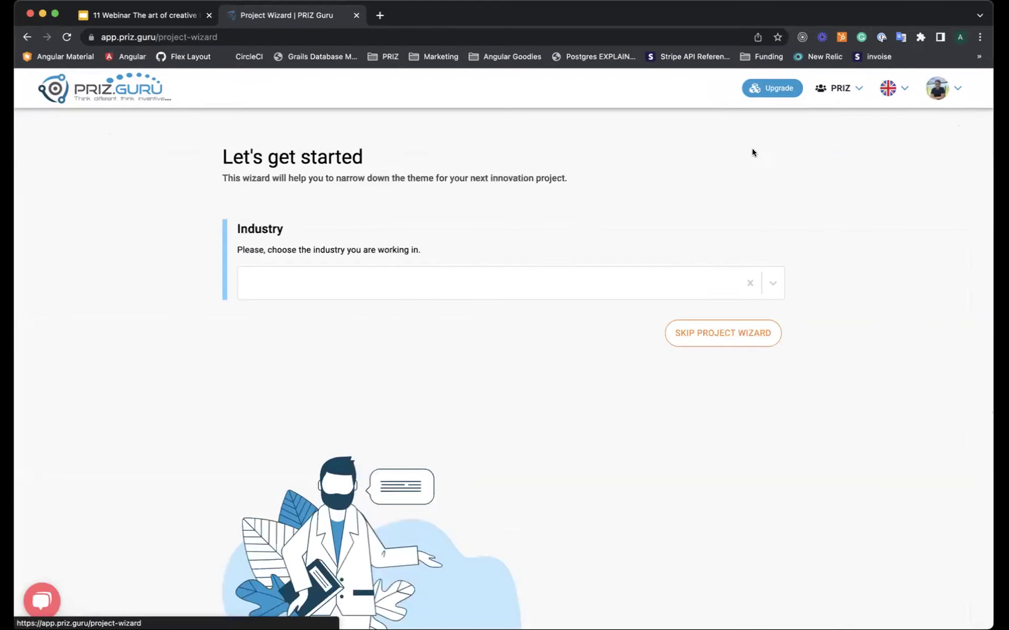
pyautogui.click(738, 334)
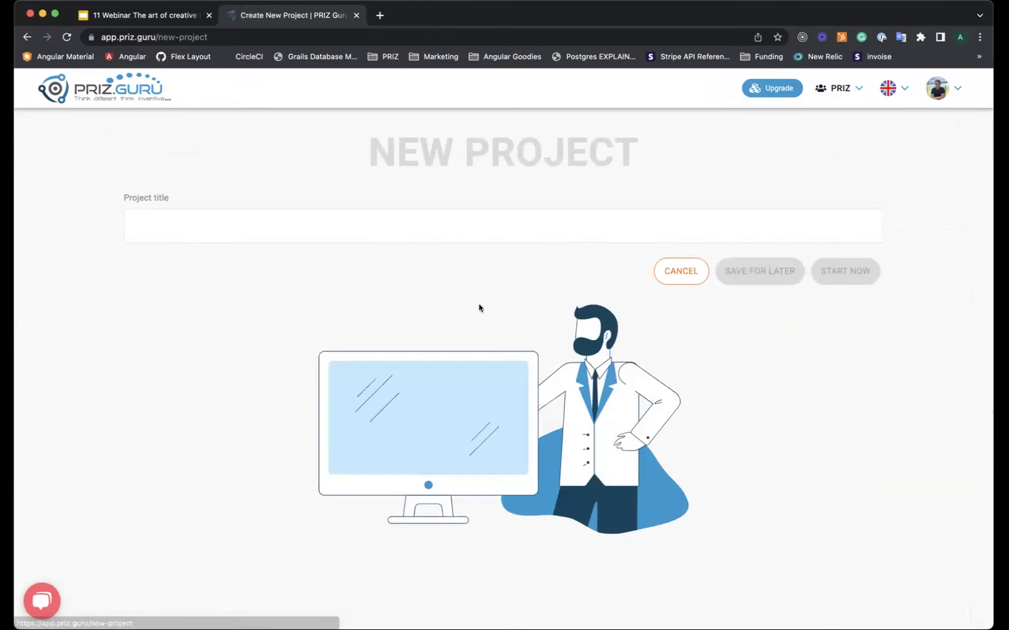
pyautogui.click(452, 217)
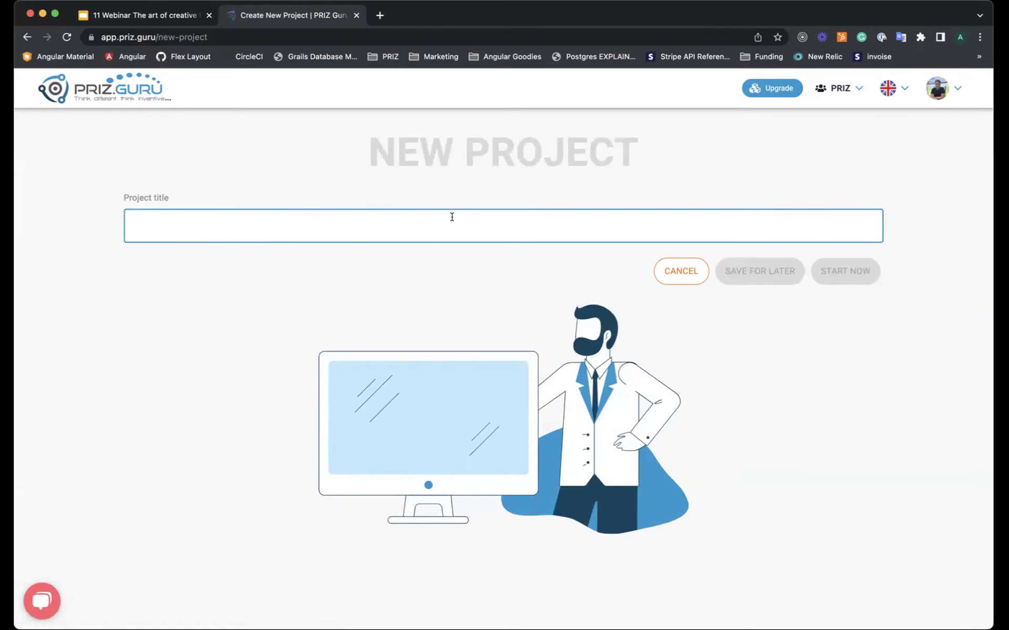
pyautogui.write('New Project for')
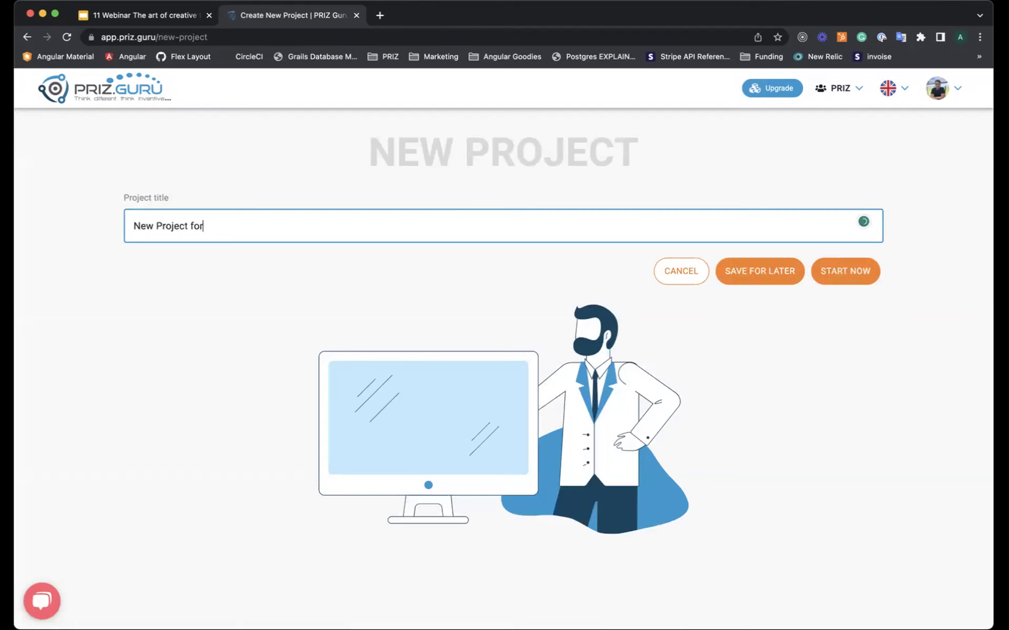
pyautogui.write(' a future')
pyautogui.click(751, 277)
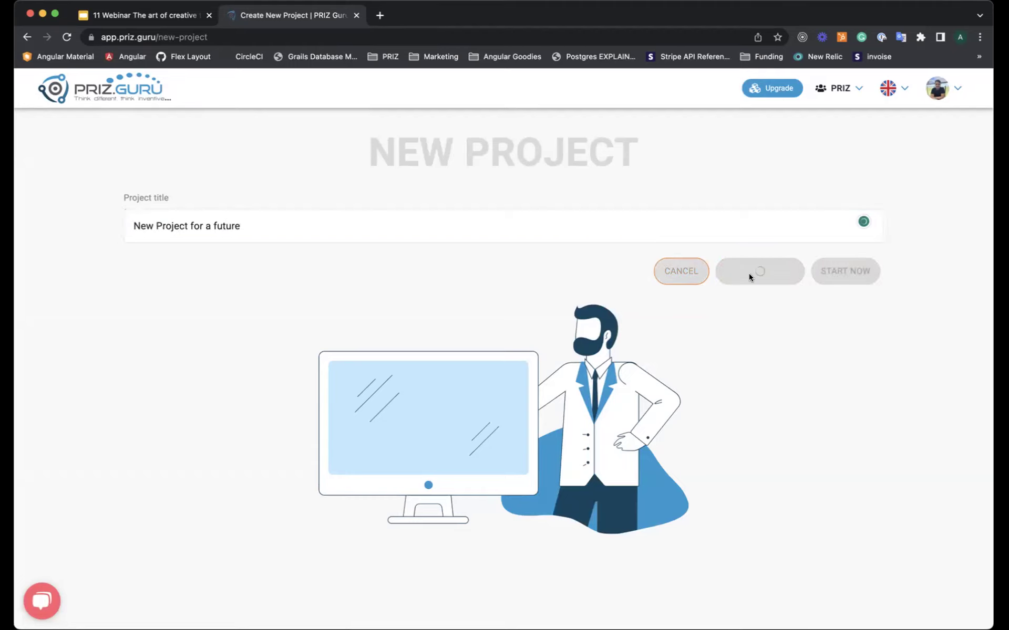
# Delete the "New Project for a future" project from the Todo section and confirm the deletion
pyautogui.scroll(-20, 525, 267)
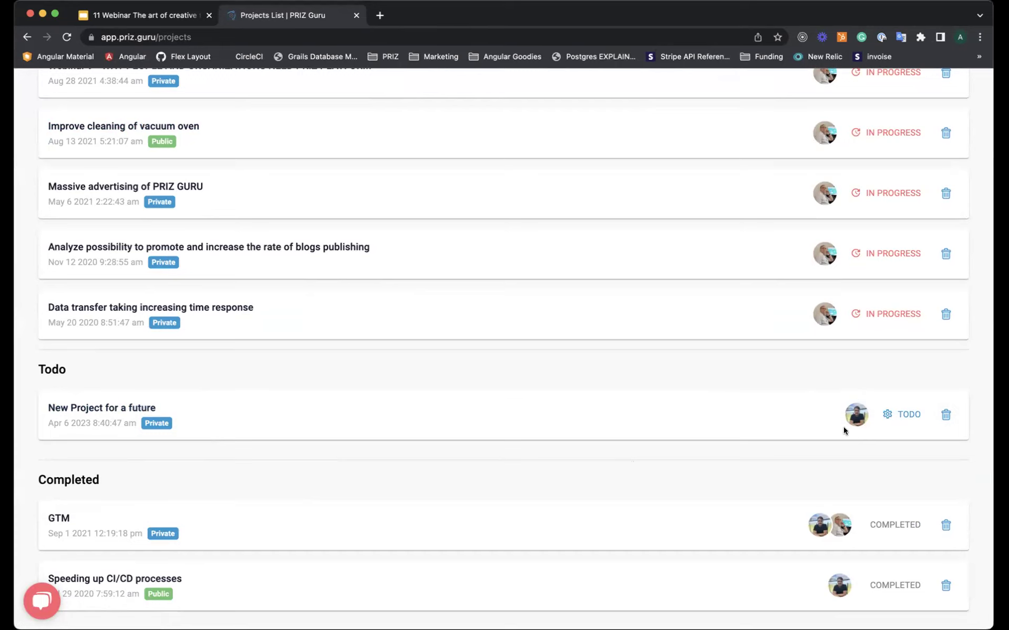
pyautogui.click(944, 415)
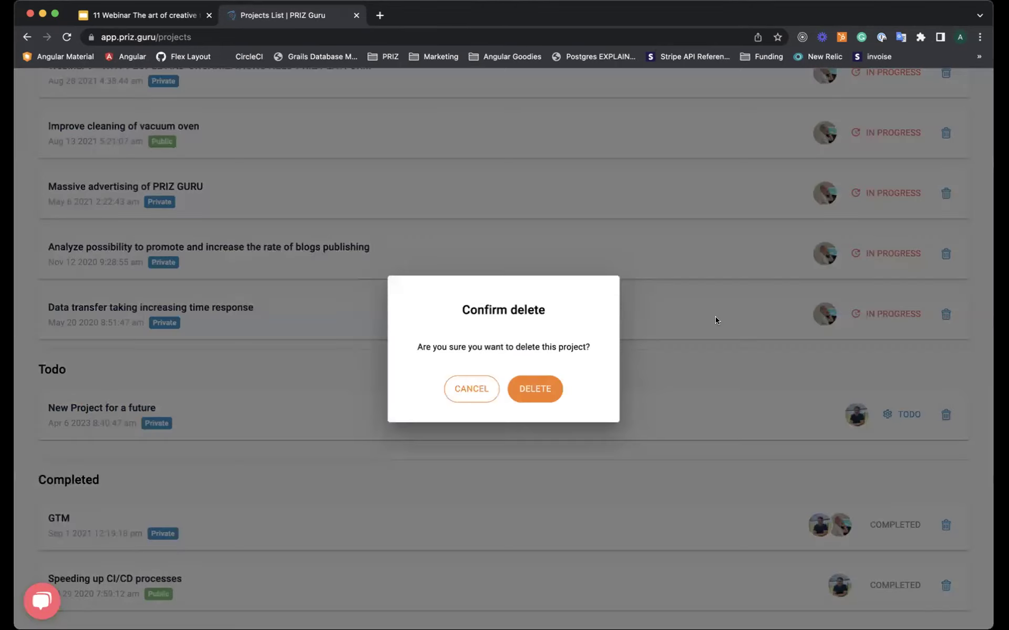
pyautogui.click(540, 395)
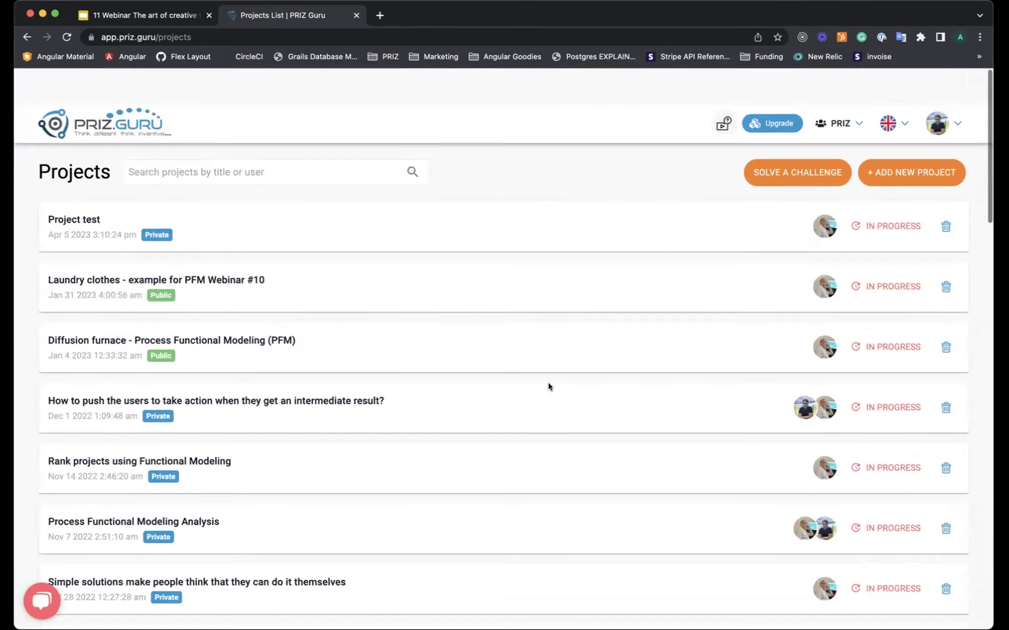
# Search the projects by title for "clea" and clear the search text
pyautogui.click(226, 137)
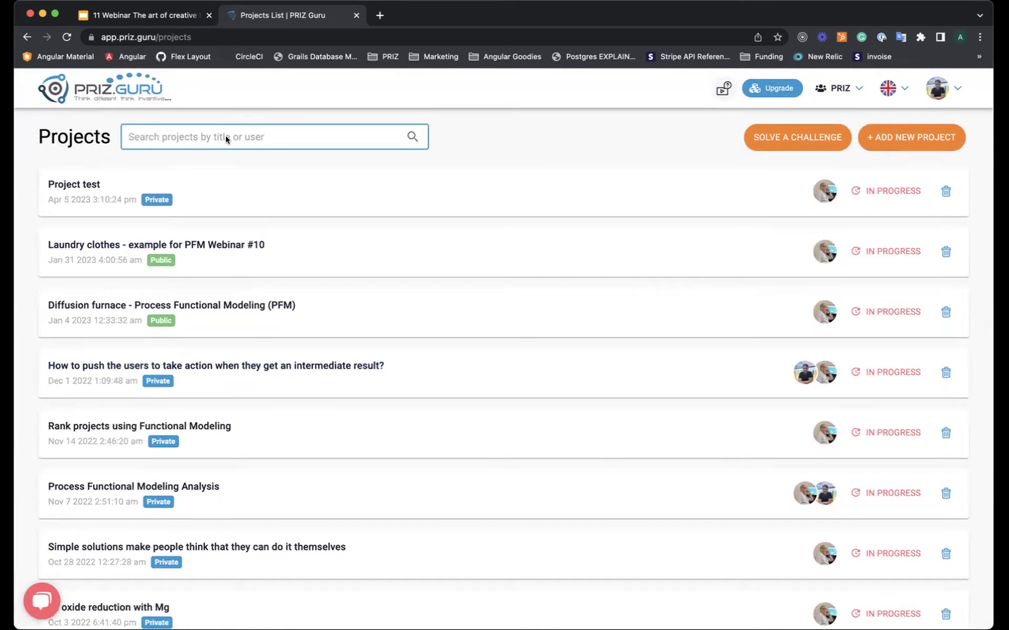
pyautogui.write('clea')
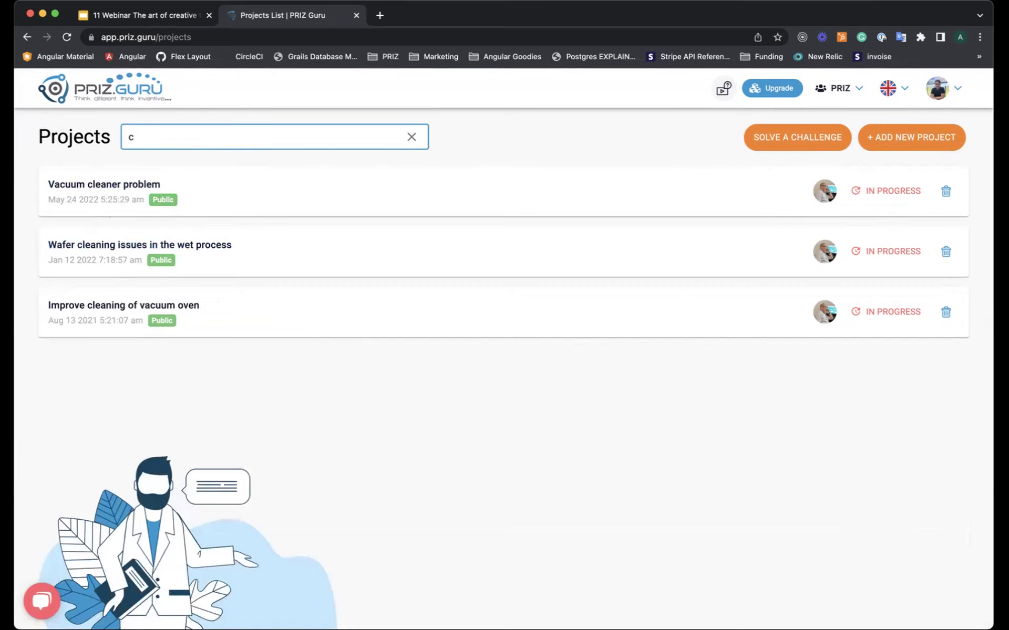
pyautogui.press('BackSpace')
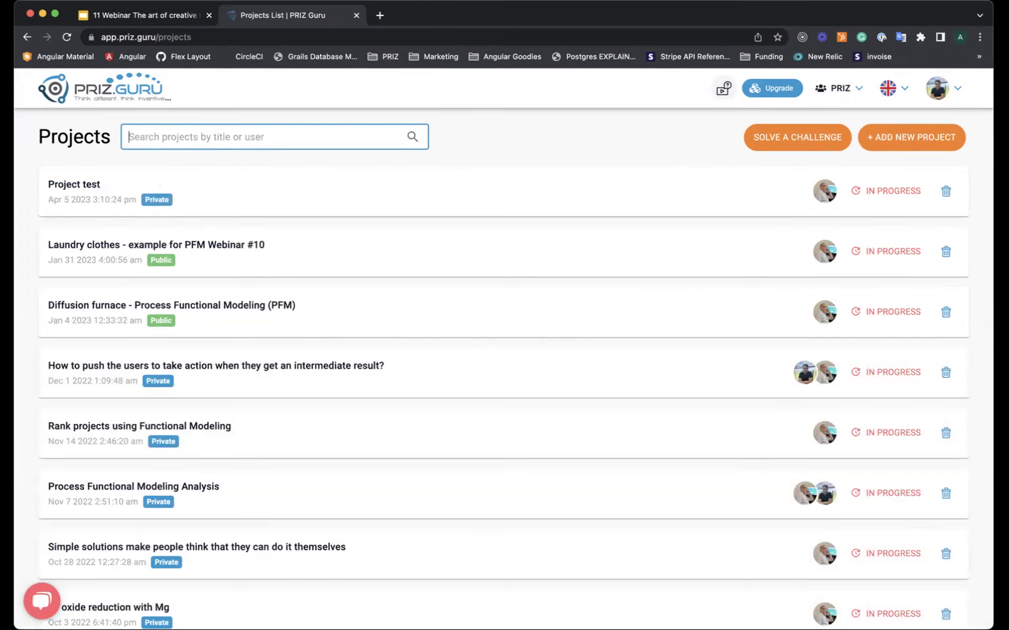
# Search the projects by the start of a team member's first name and look through the list
pyautogui.write('anata')
pyautogui.press('BackSpace')
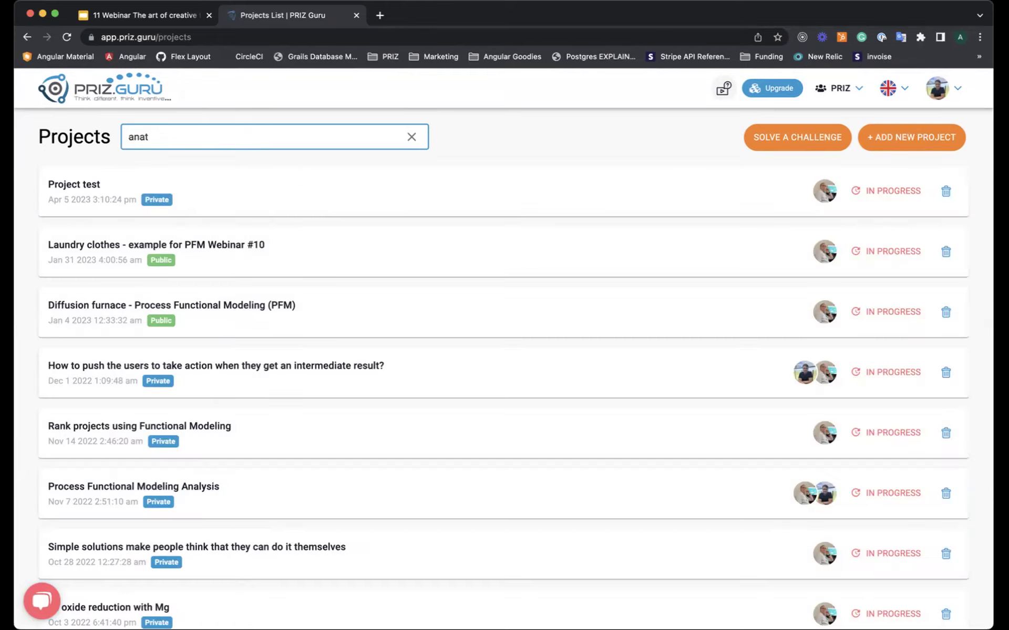
pyautogui.scroll(-5, 774, 261)
pyautogui.scroll(-15, 774, 267)
pyautogui.scroll(6, 774, 267)
pyautogui.write('o')
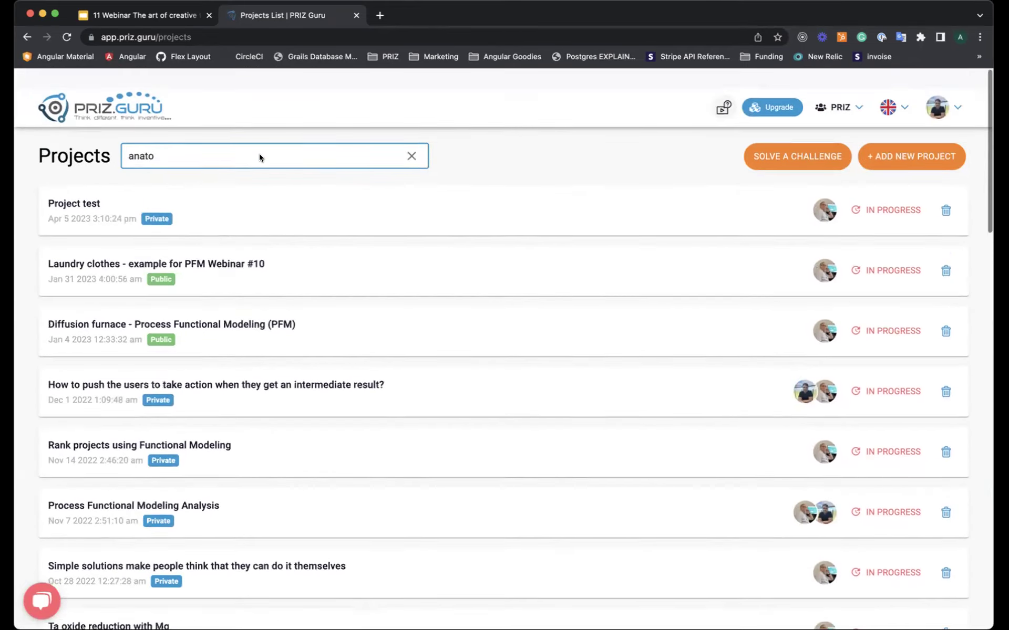
pyautogui.scroll(-1, 260, 157)
# Search the projects by another team member's short first name, review the matching list and clear the search
pyautogui.doubleClick(190, 137)
pyautogui.write('alex')
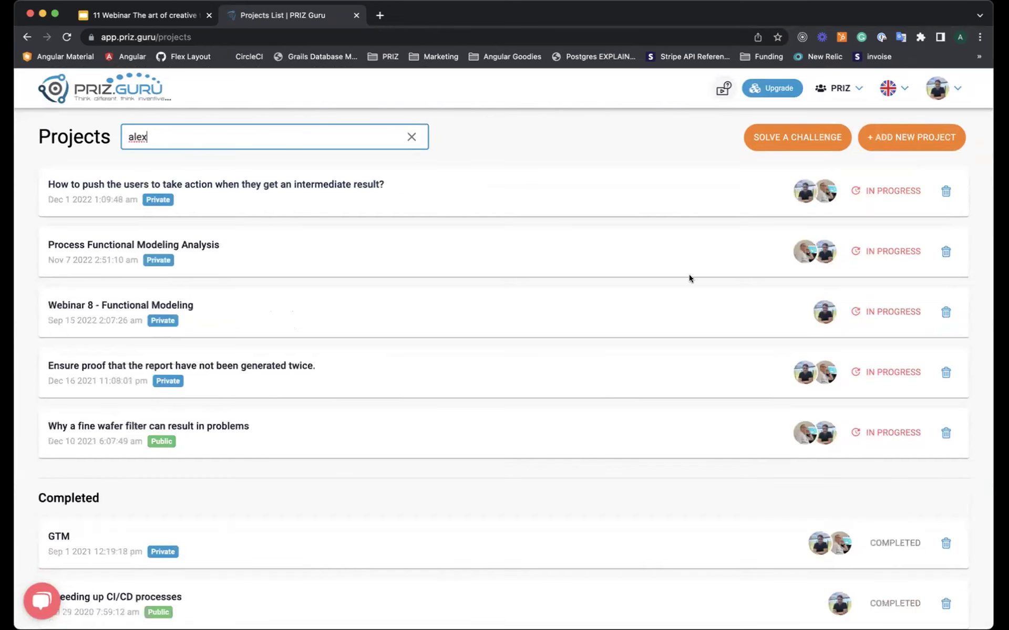
pyautogui.scroll(-4, 688, 277)
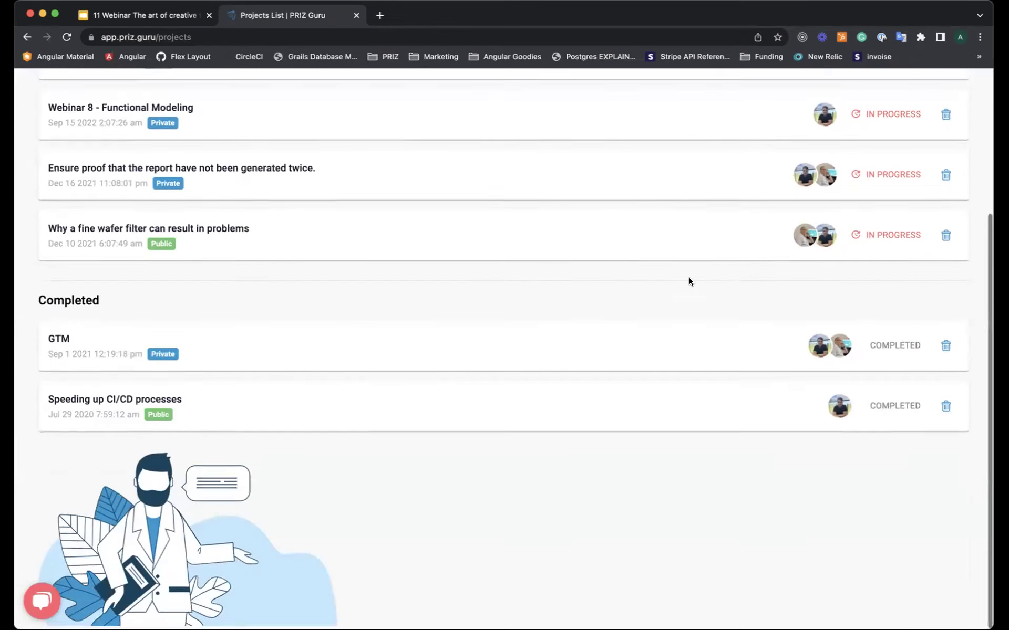
pyautogui.scroll(4, 723, 302)
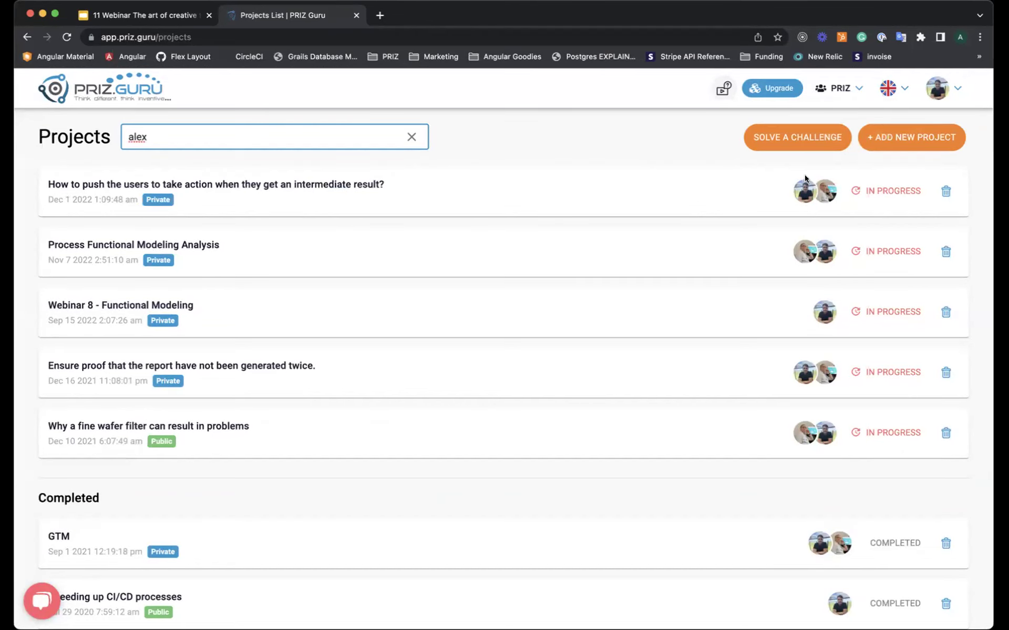
pyautogui.click(408, 138)
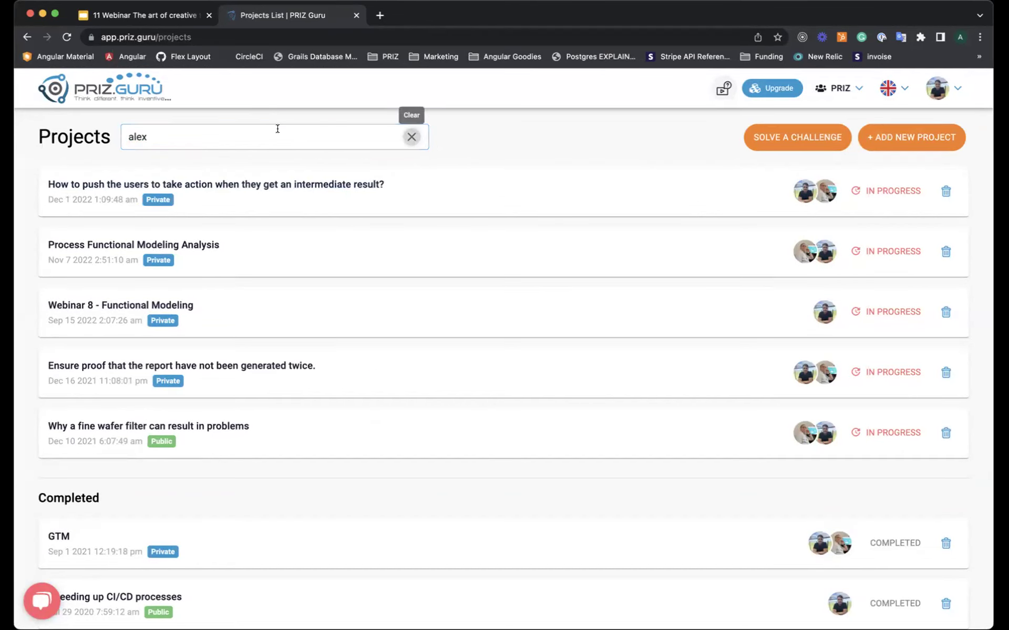
# Search the projects for "clean" and open the overview of "Wafer cleaning issues in the wet process"
pyautogui.write('clean')
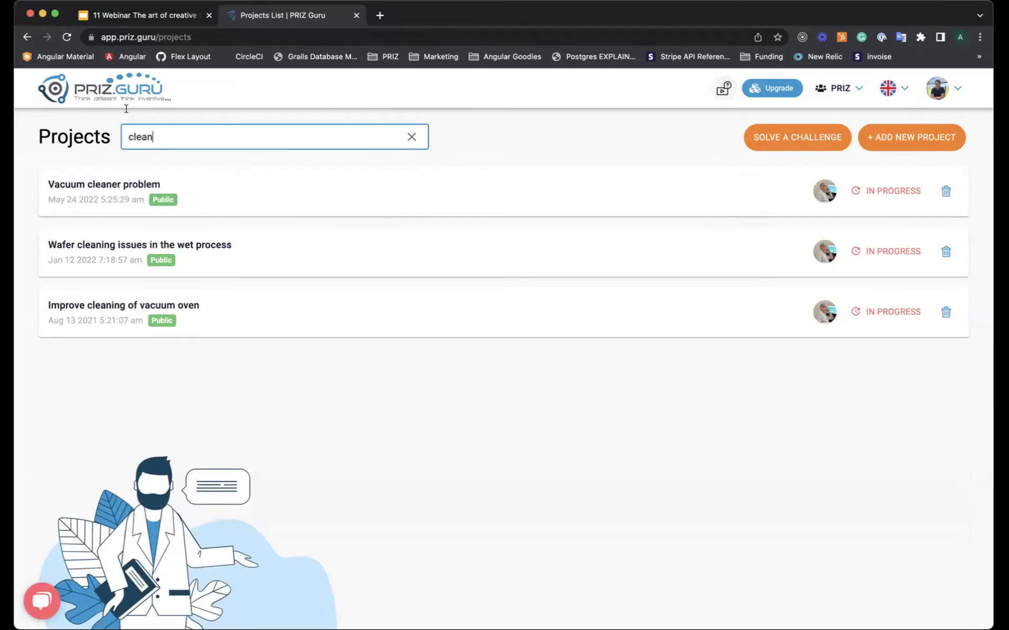
pyautogui.click(112, 244)
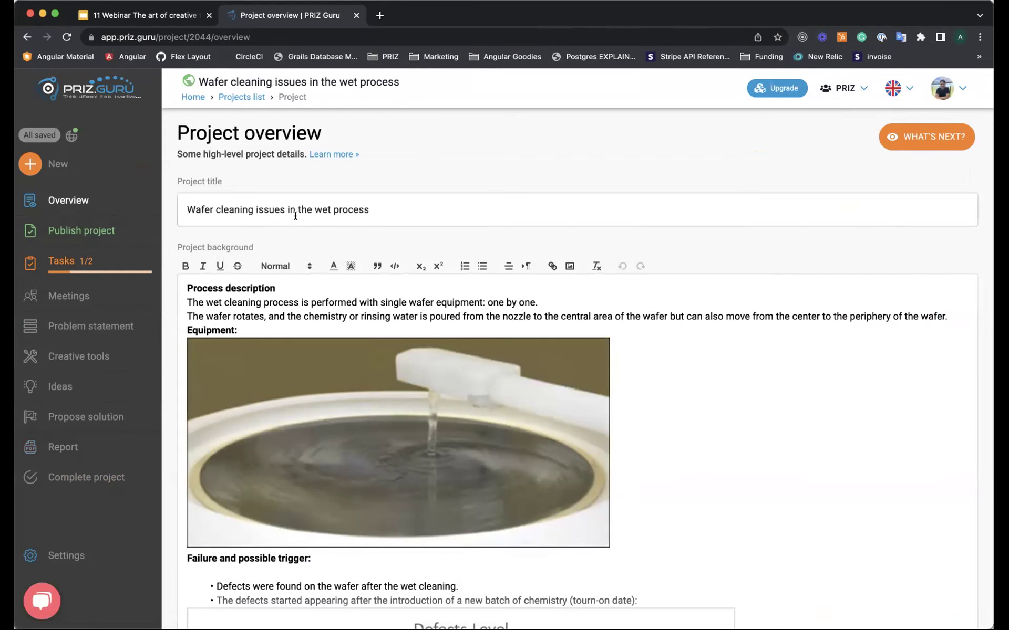
pyautogui.scroll(-1, 820, 268)
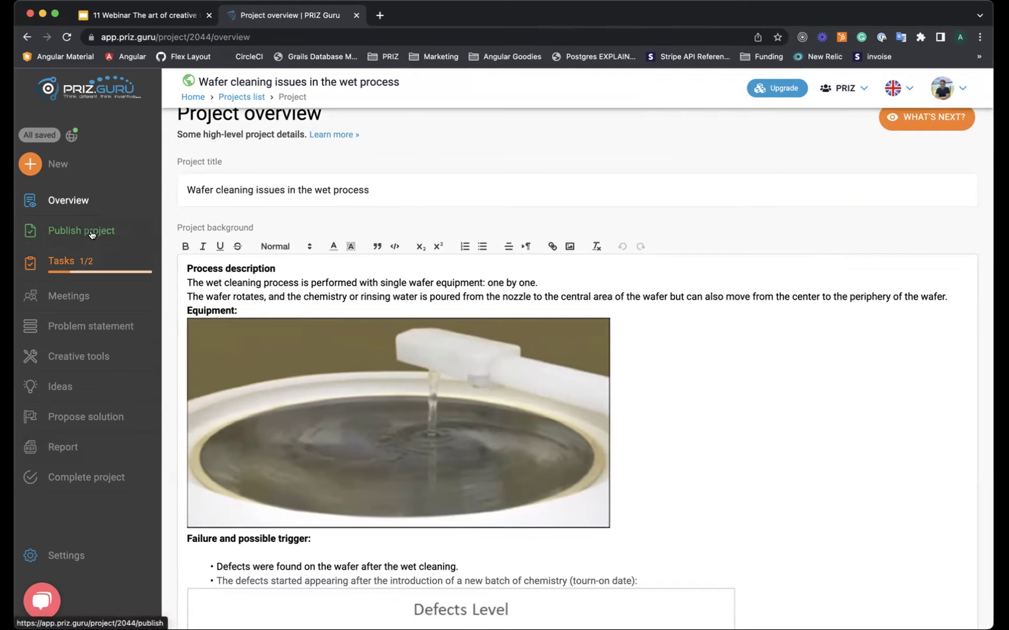
# Open the project's tasks and preview the first task's edit form and the blank new-task form without saving either
pyautogui.click(110, 265)
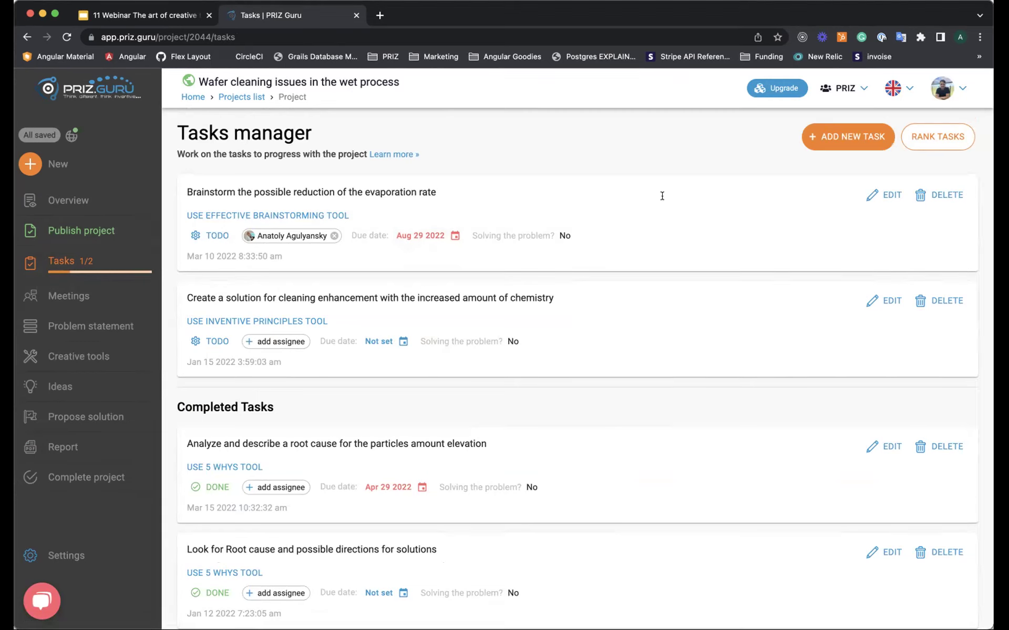
pyautogui.click(879, 196)
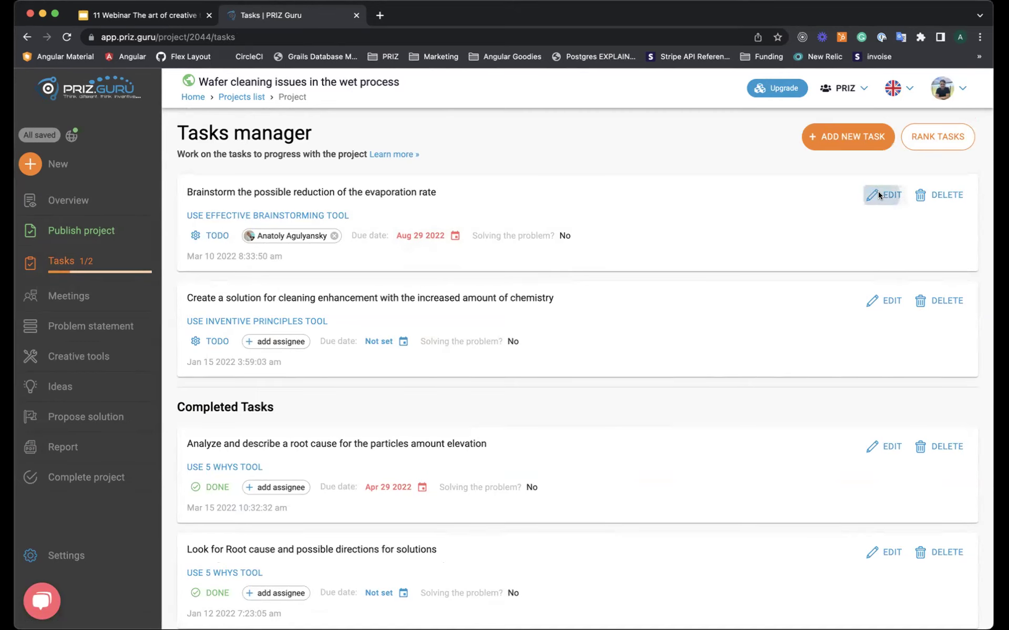
pyautogui.click(491, 449)
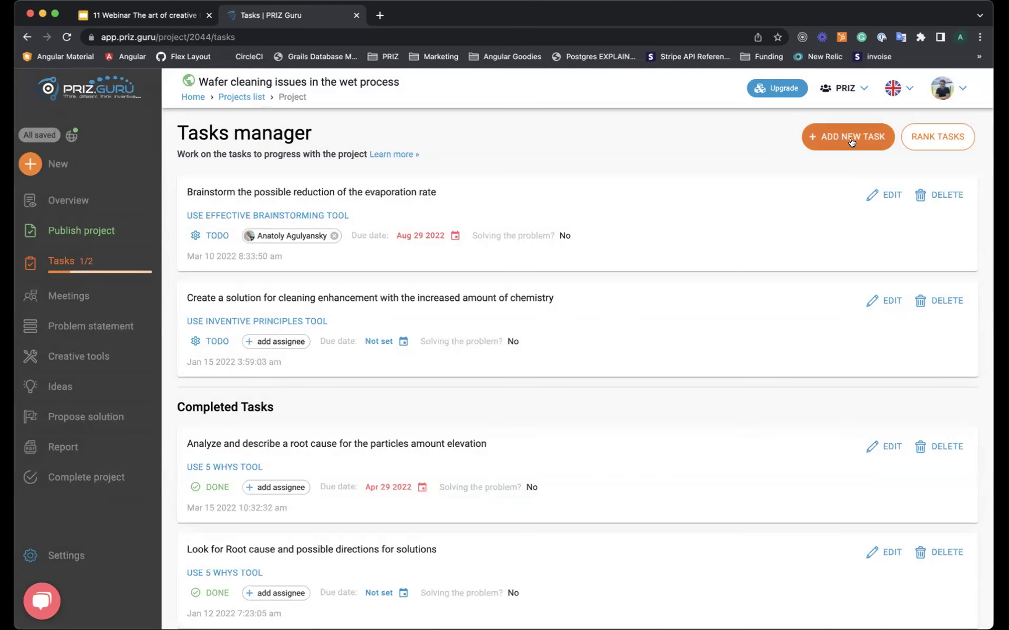
pyautogui.click(852, 141)
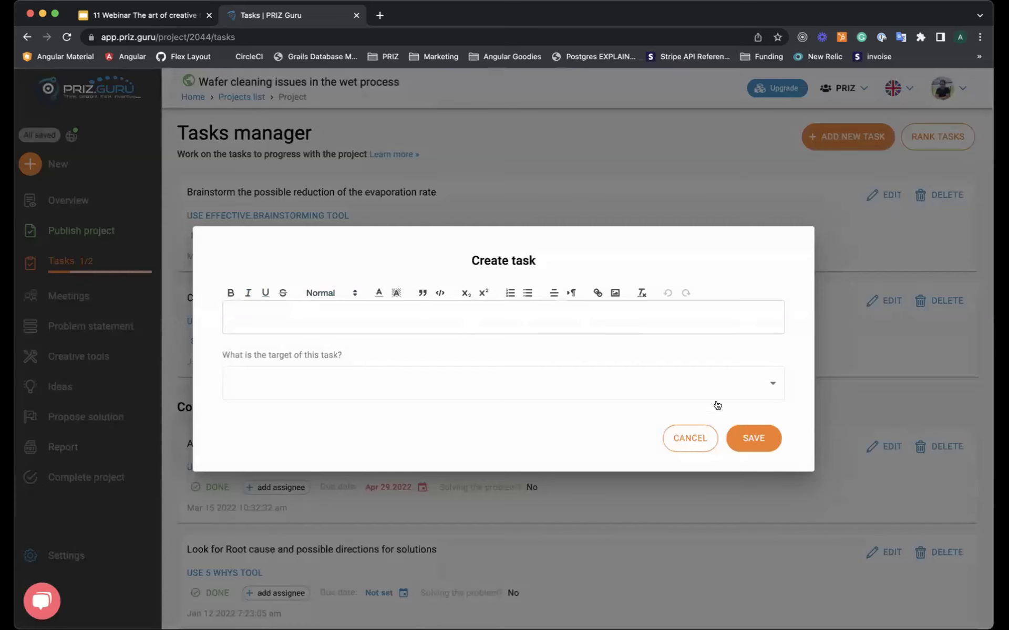
pyautogui.click(700, 431)
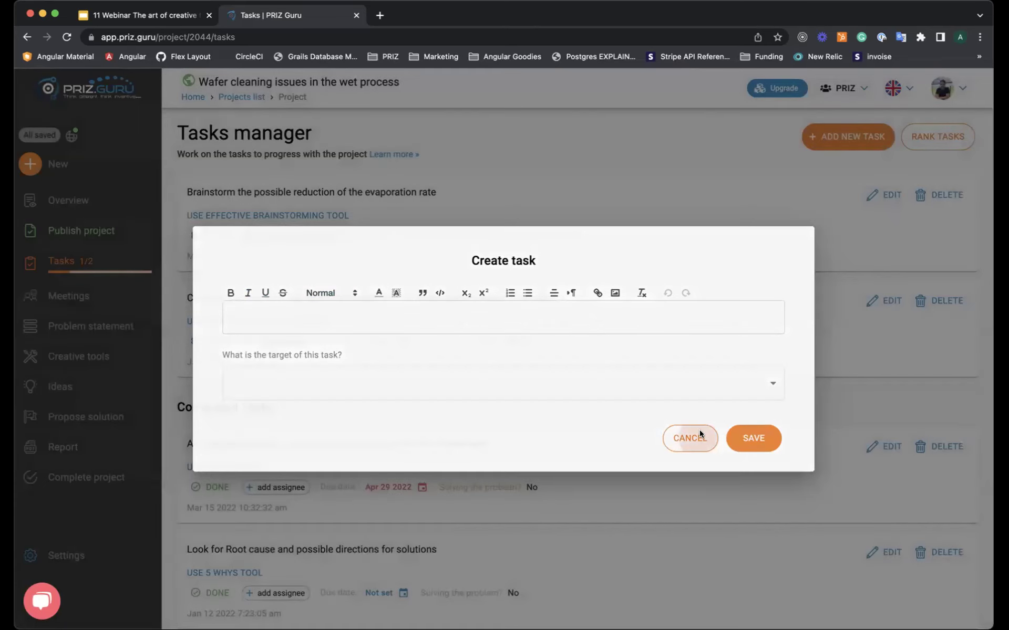
# Open the "Brainstorm the possible reduction of the evaporation rate" task for editing
pyautogui.click(876, 200)
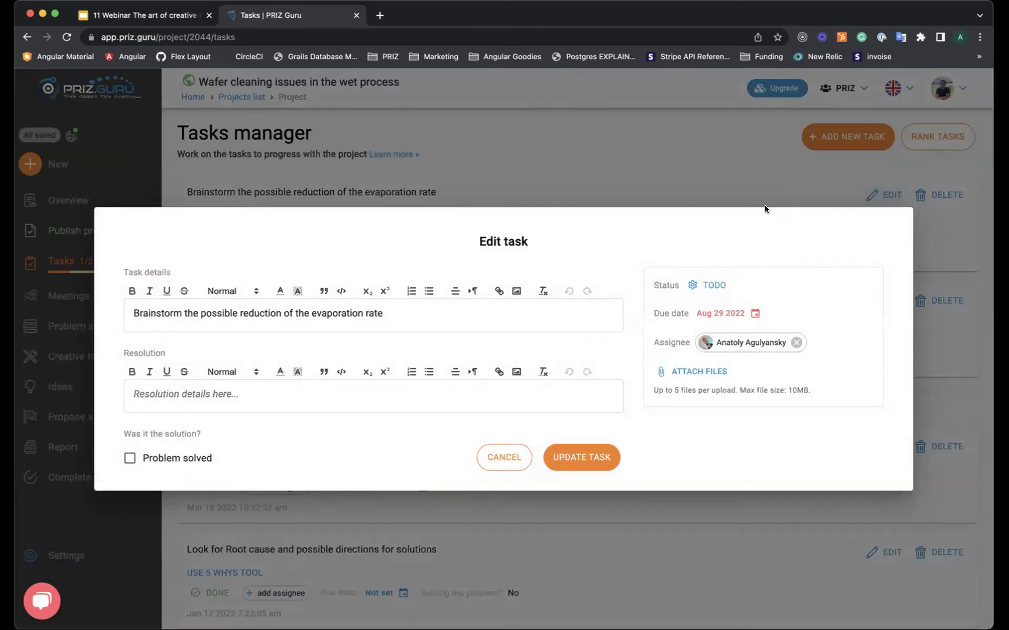